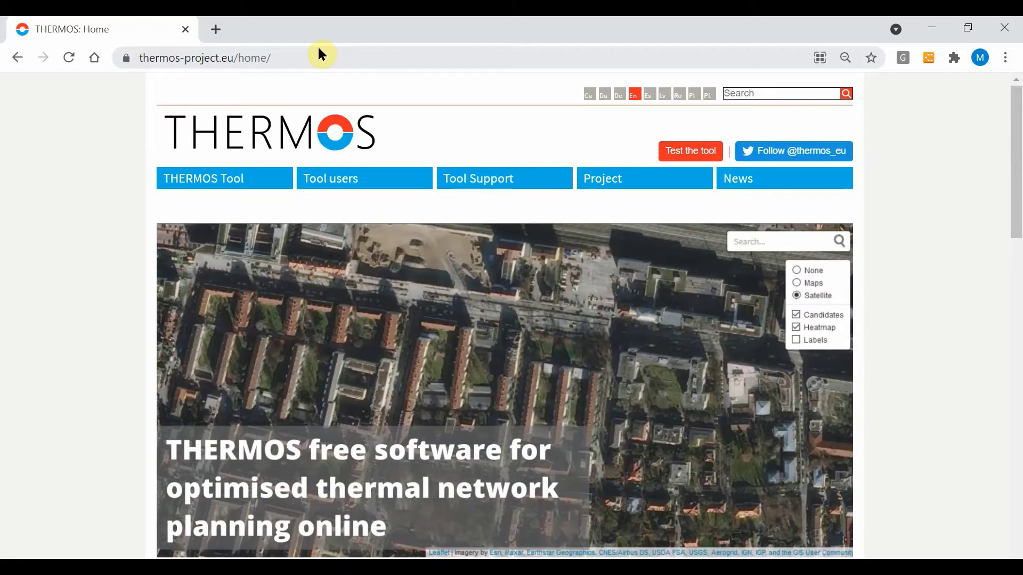
# Select the current web address in Chrome's address bar so the THERMOS address can replace it
pyautogui.moveTo(279, 57); pyautogui.dragTo(128, 56)
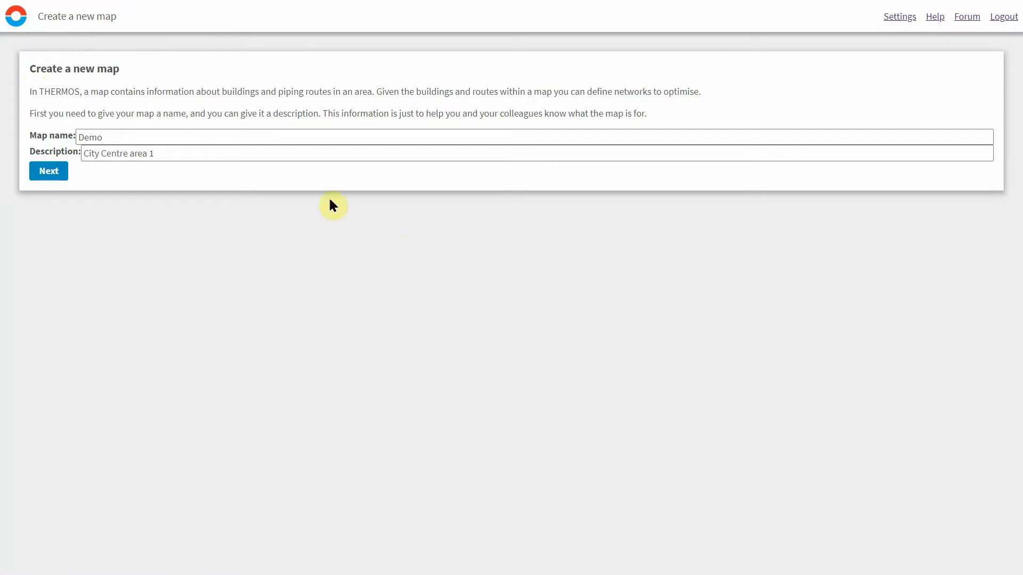
# Continue to the buildings and roads step and zoom and pan the map east of Lower Holloway
pyautogui.moveTo(26, 61); pyautogui.dragTo(132, 63)
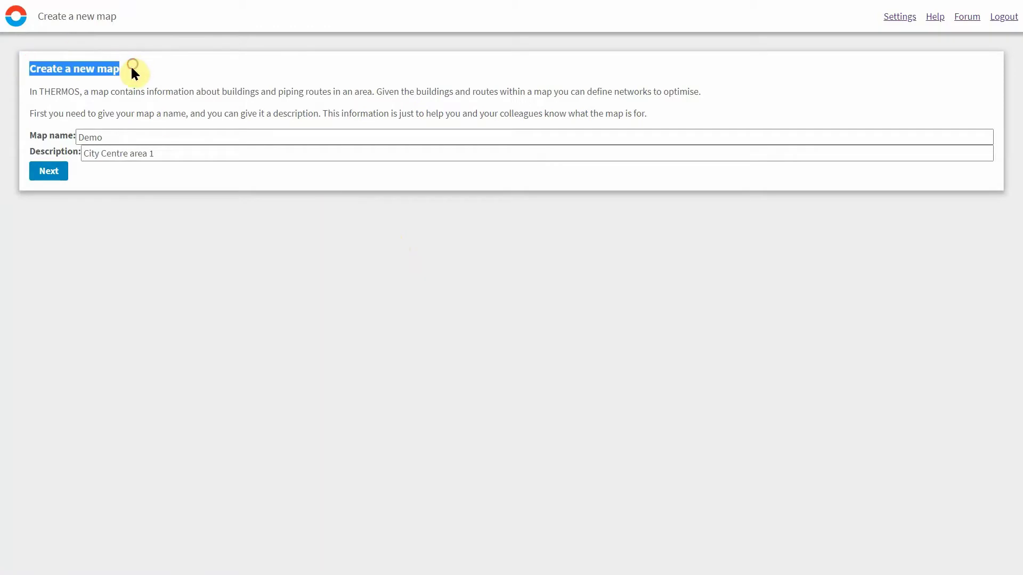
pyautogui.click(48, 175)
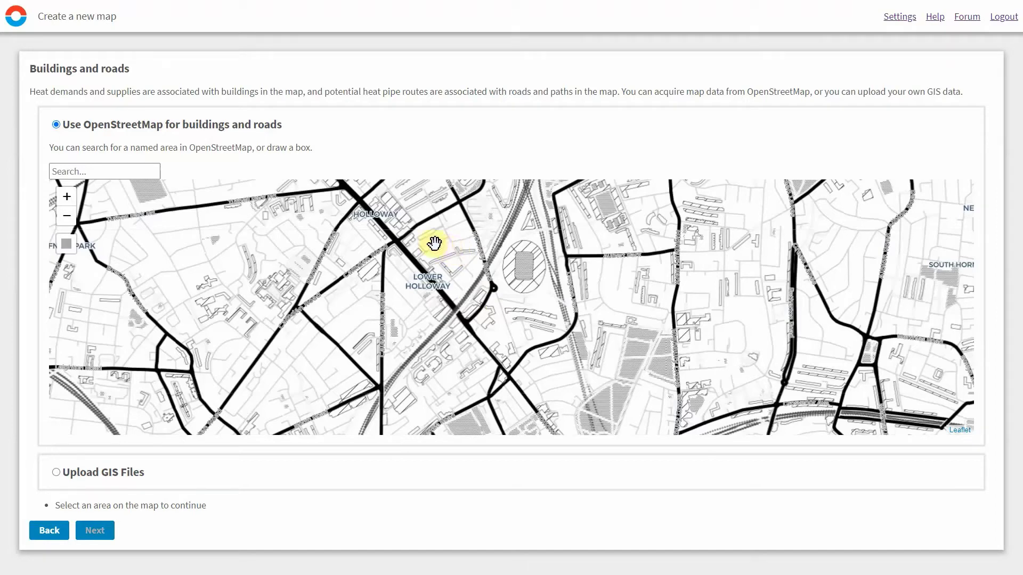
pyautogui.scroll(1, 581, 297)
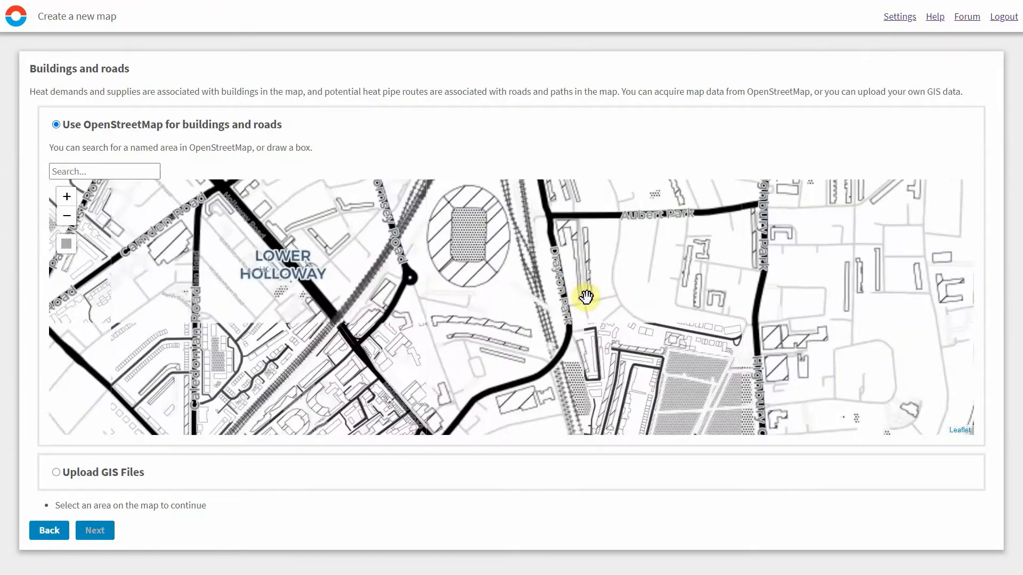
pyautogui.moveTo(584, 297); pyautogui.dragTo(489, 319)
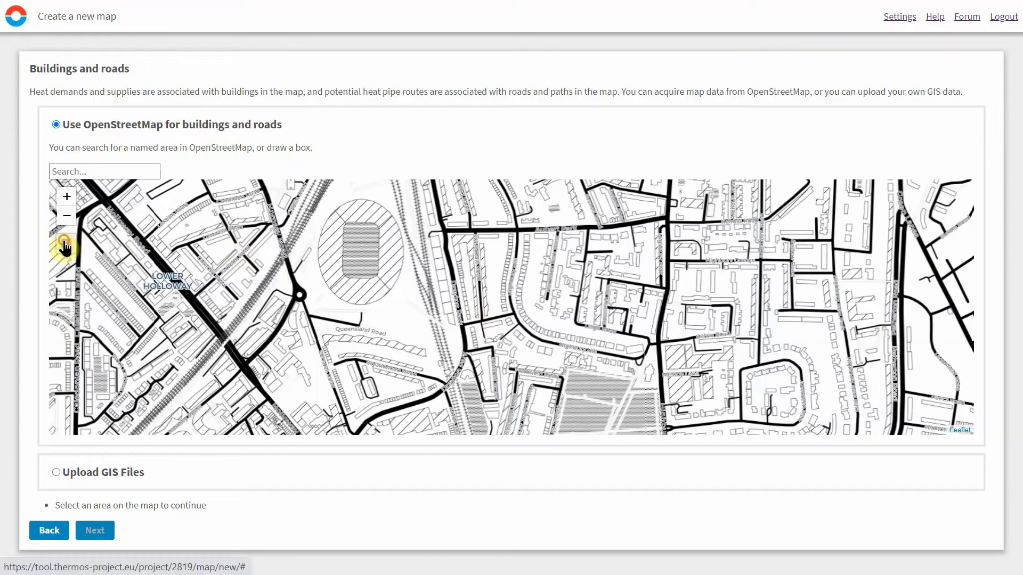
# Box the neighbourhood east of the railway, then switch the data source to Upload GIS Files
pyautogui.click(66, 243)
pyautogui.moveTo(508, 224)
pyautogui.mouseDown()
pyautogui.moveTo(664, 310)
pyautogui.moveTo(694, 385)
pyautogui.moveTo(668, 372)
pyautogui.mouseUp()
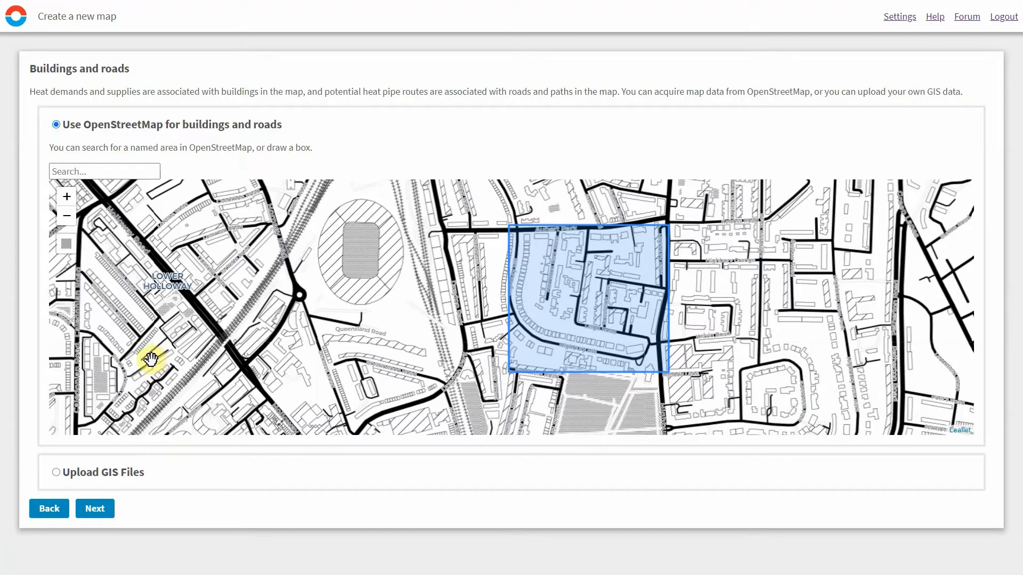
pyautogui.click(55, 472)
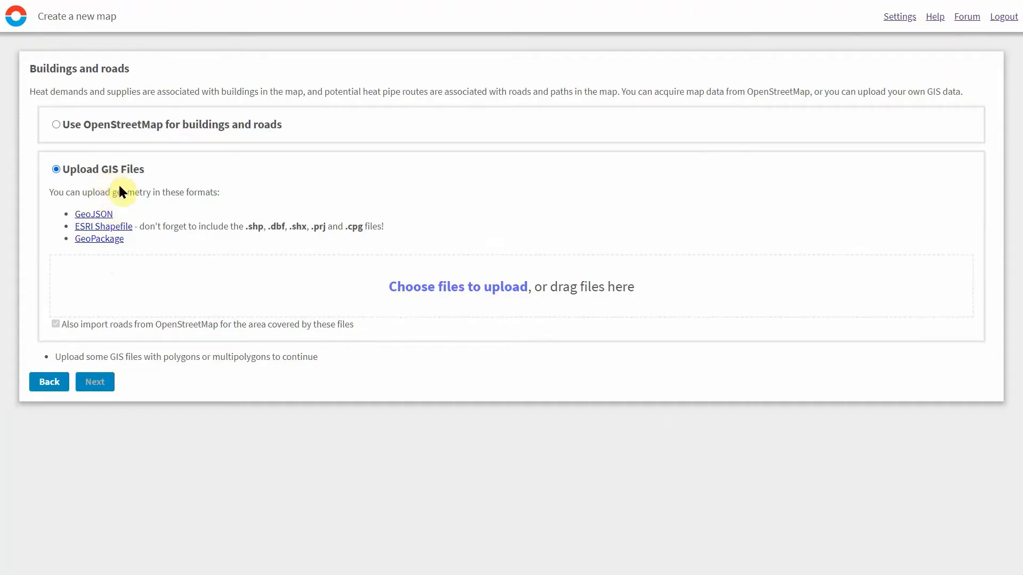
# Switch the buildings and roads source back to Use OpenStreetMap
pyautogui.click(57, 125)
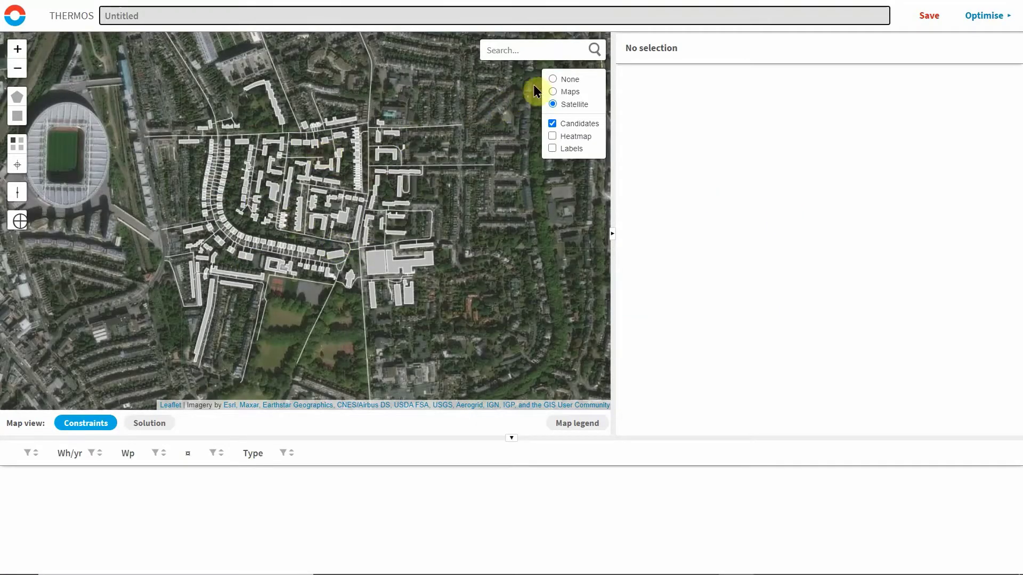
# Set the map background to None and box-select the eastern cluster of buildings and paths
pyautogui.click(554, 79)
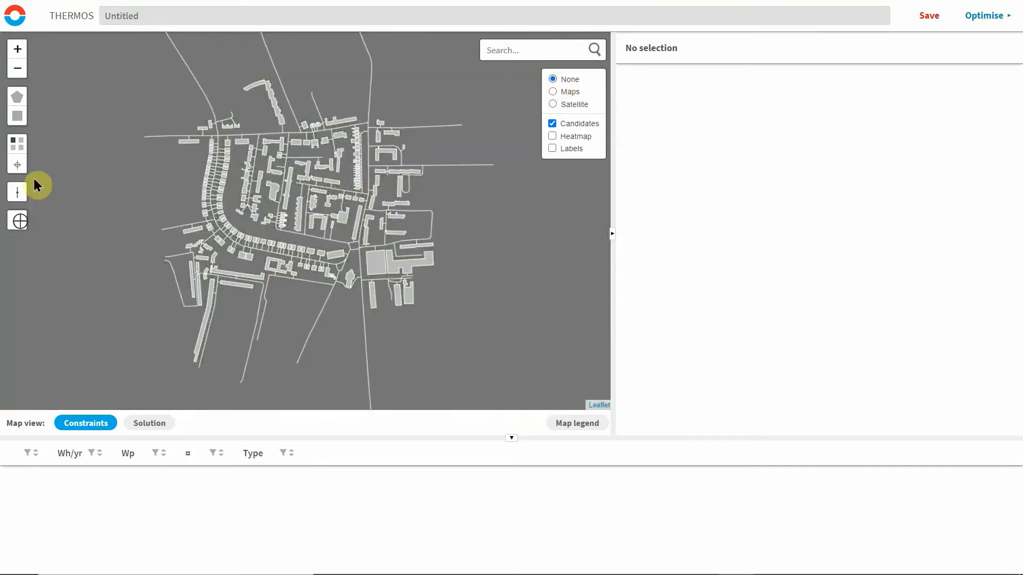
pyautogui.click(17, 116)
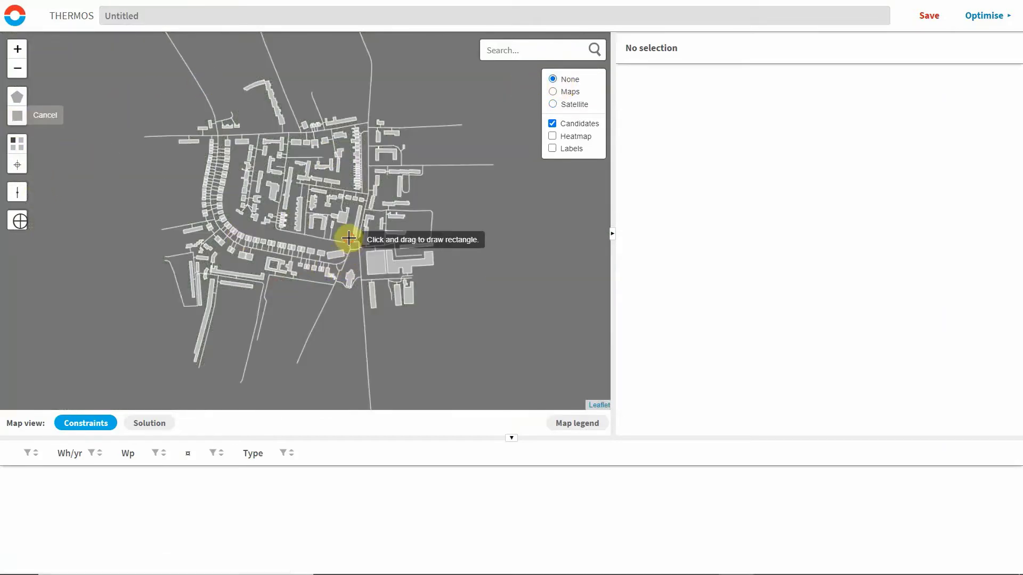
pyautogui.moveTo(347, 237); pyautogui.dragTo(458, 321)
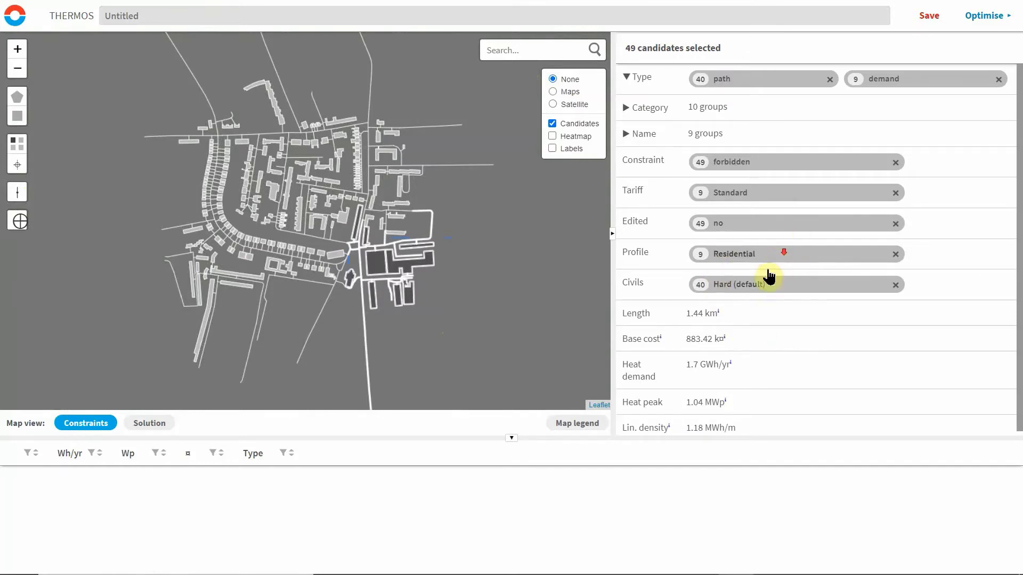
# Select only the London Screen Academy building, showing 525.01 MWh/yr demand and 282.4 kWp peak
pyautogui.scroll(-1, 751, 303)
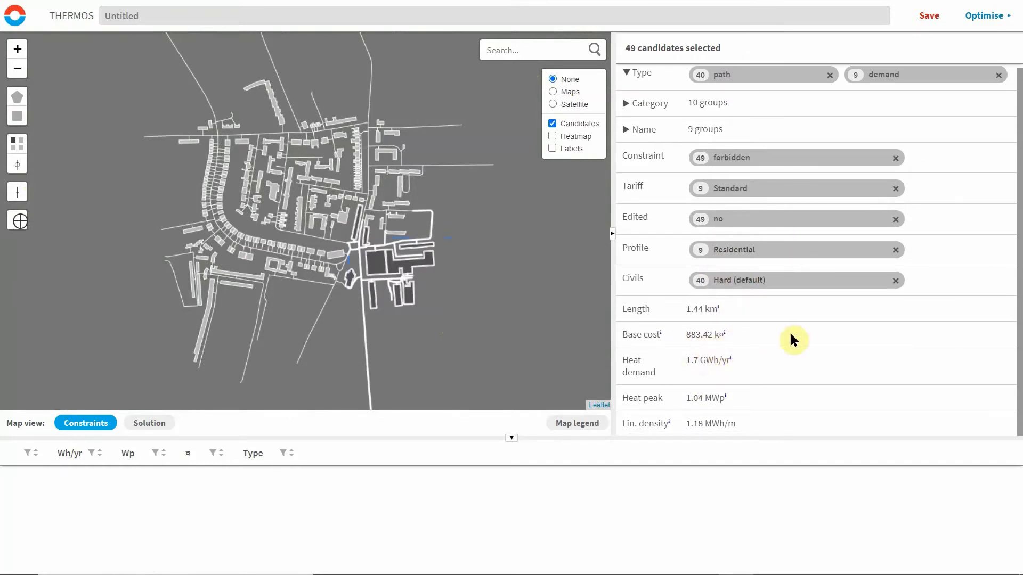
pyautogui.click(430, 289)
pyautogui.click(380, 266)
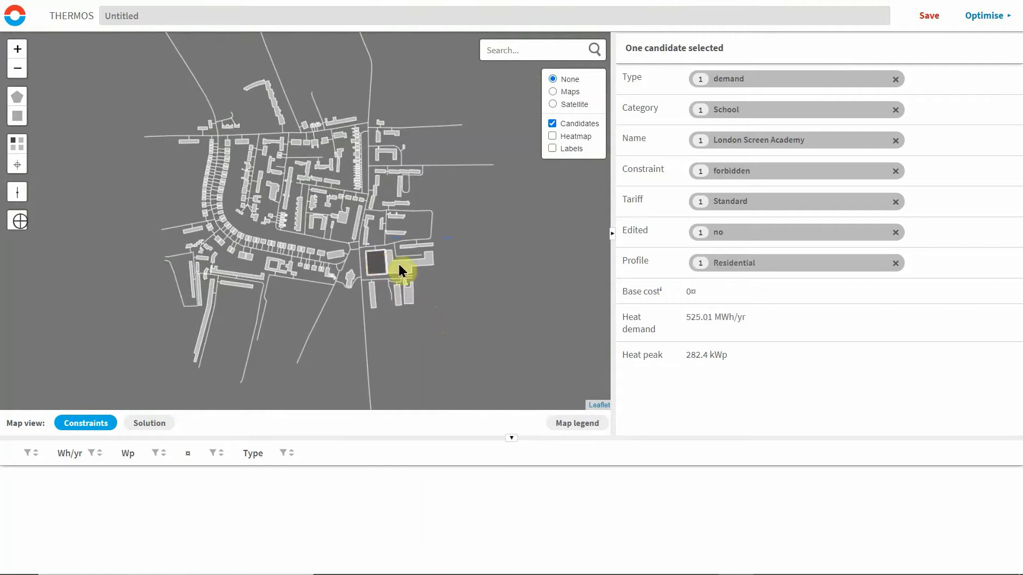
pyautogui.press('e')
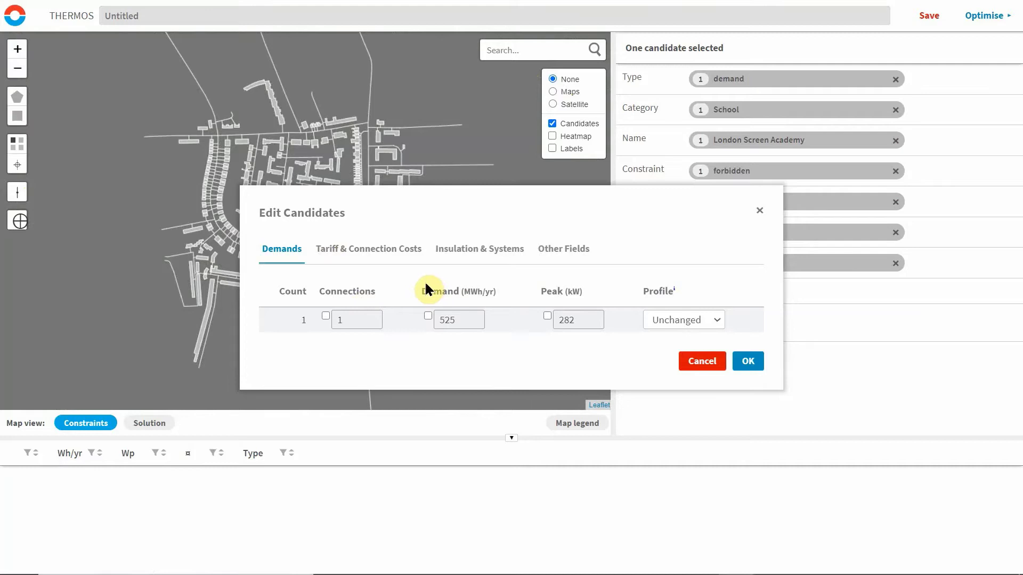
pyautogui.click(687, 360)
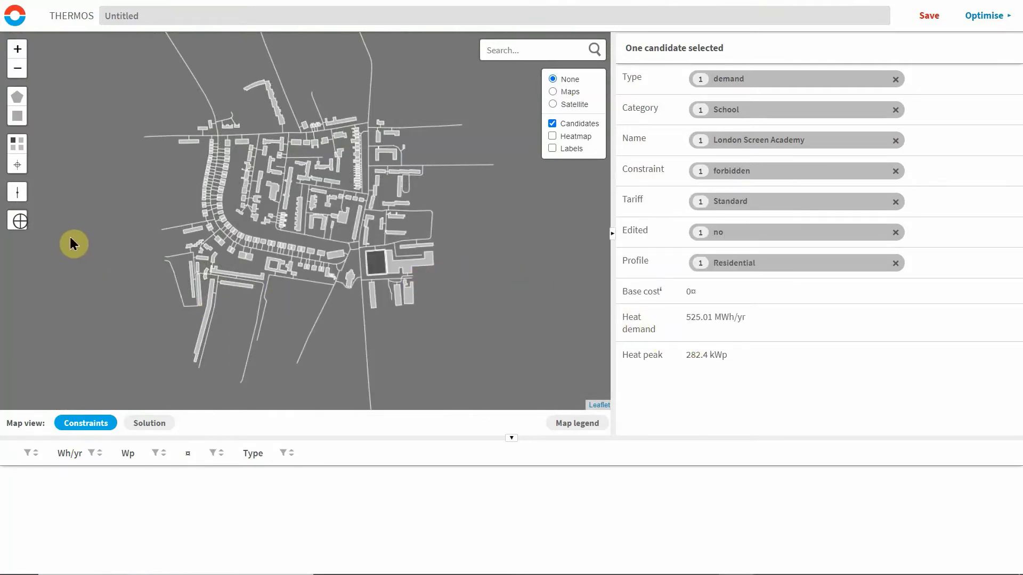
# Add a point east of the school and join it to the neighbouring building with a 114.37 m path
pyautogui.click(21, 224)
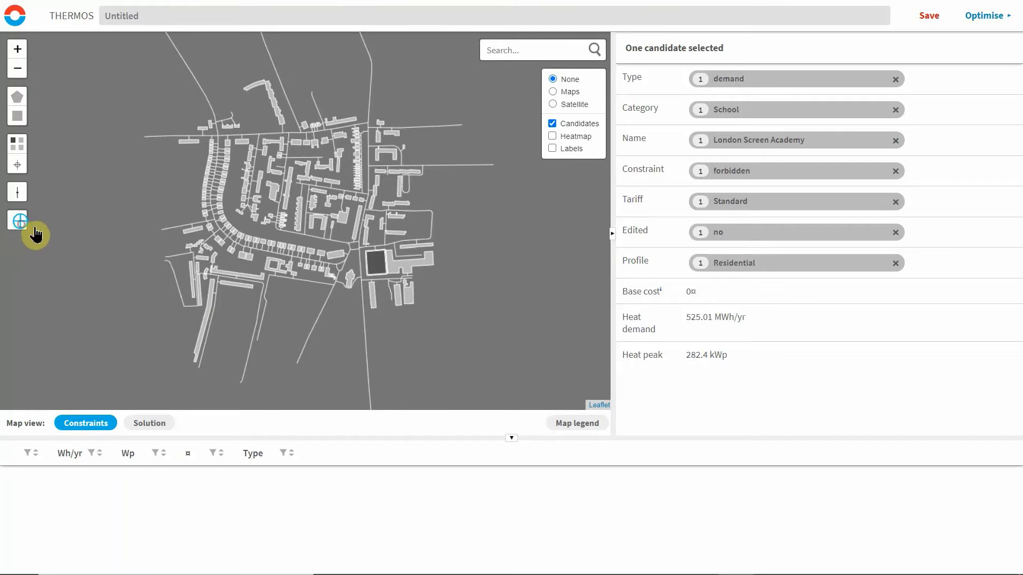
pyautogui.click(465, 295)
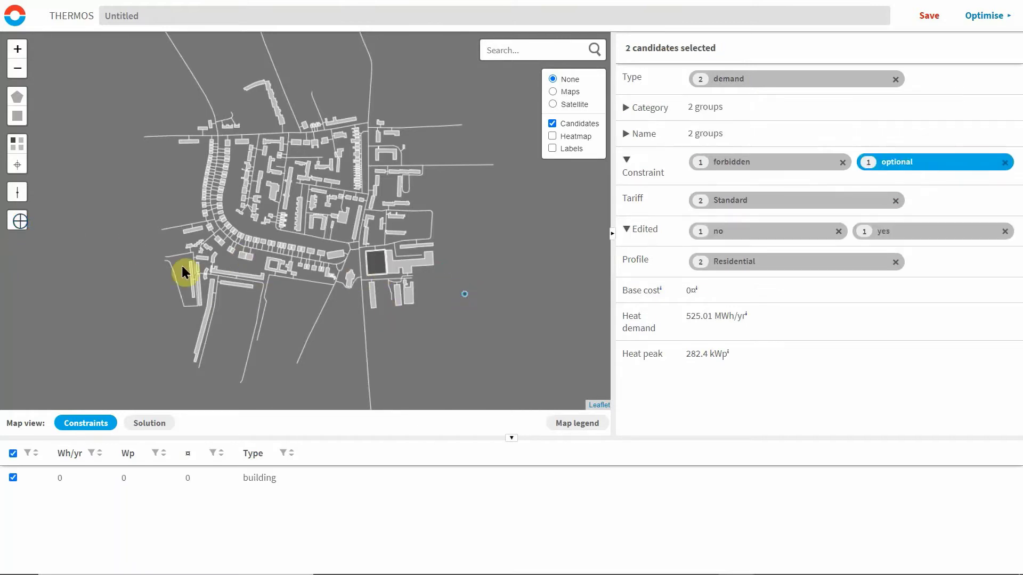
pyautogui.click(17, 192)
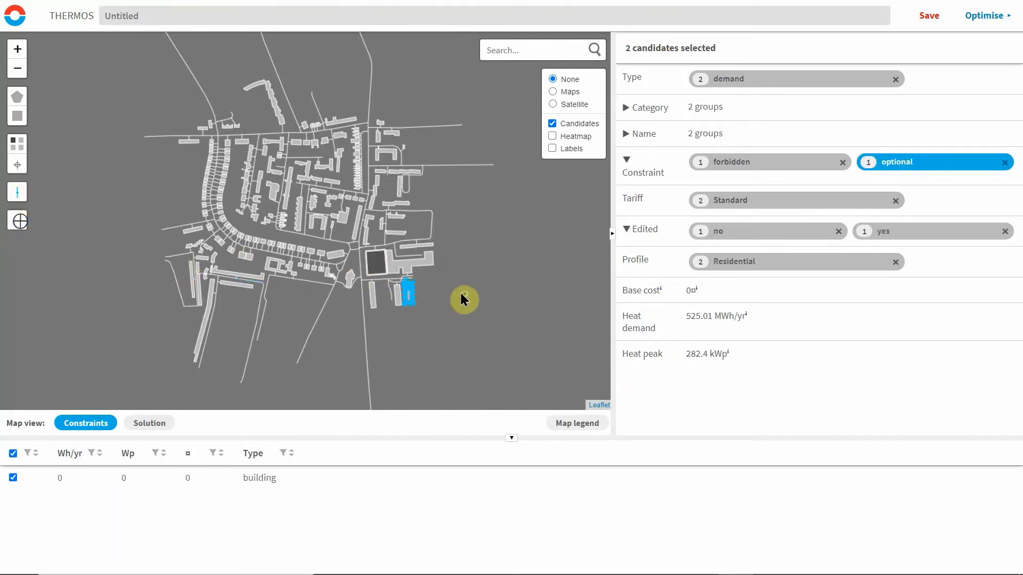
pyautogui.click(464, 295)
pyautogui.doubleClick(407, 294)
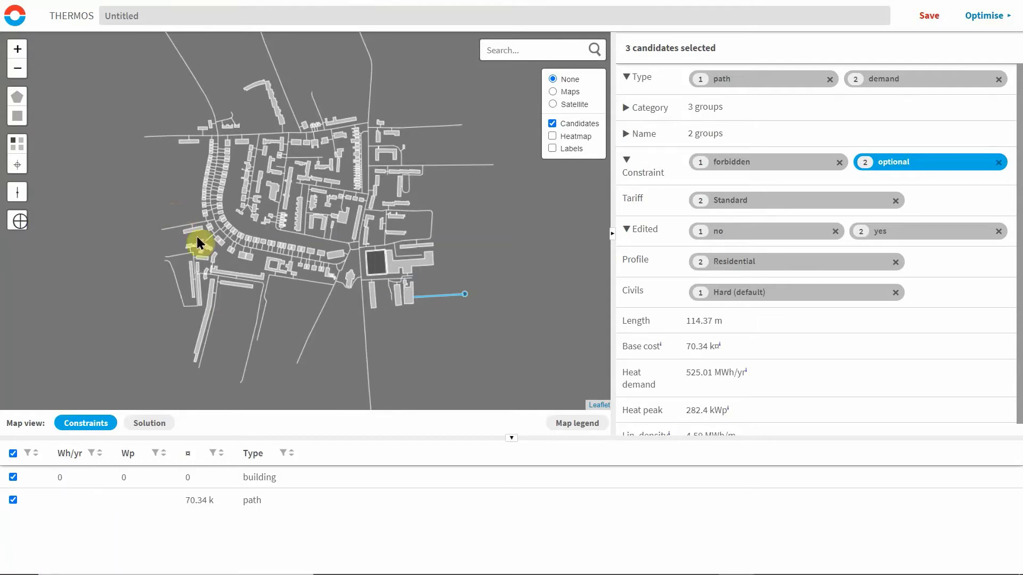
# Box-select every building and path on the map and make them all optional
pyautogui.click(17, 116)
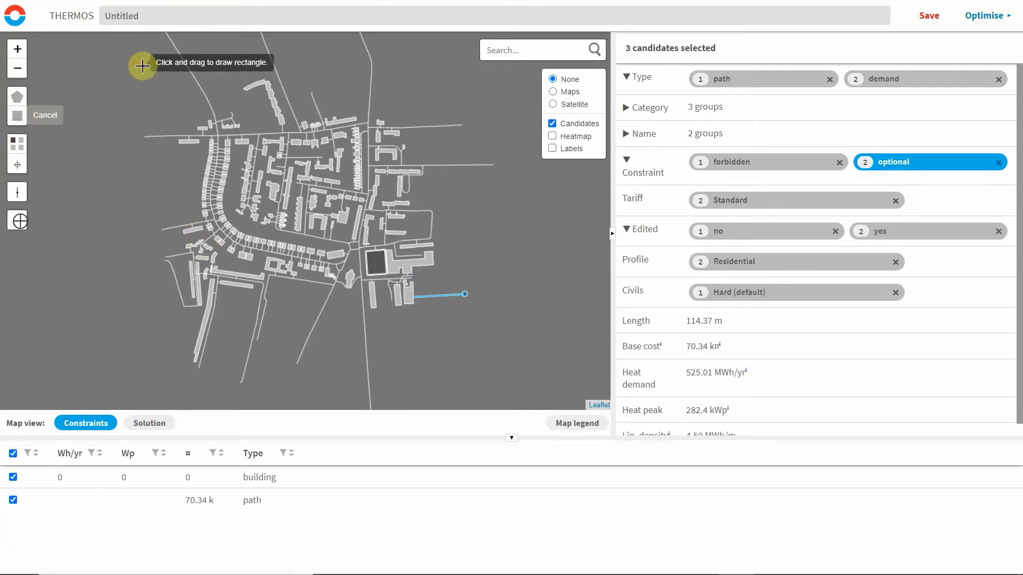
pyautogui.moveTo(137, 62); pyautogui.dragTo(518, 361)
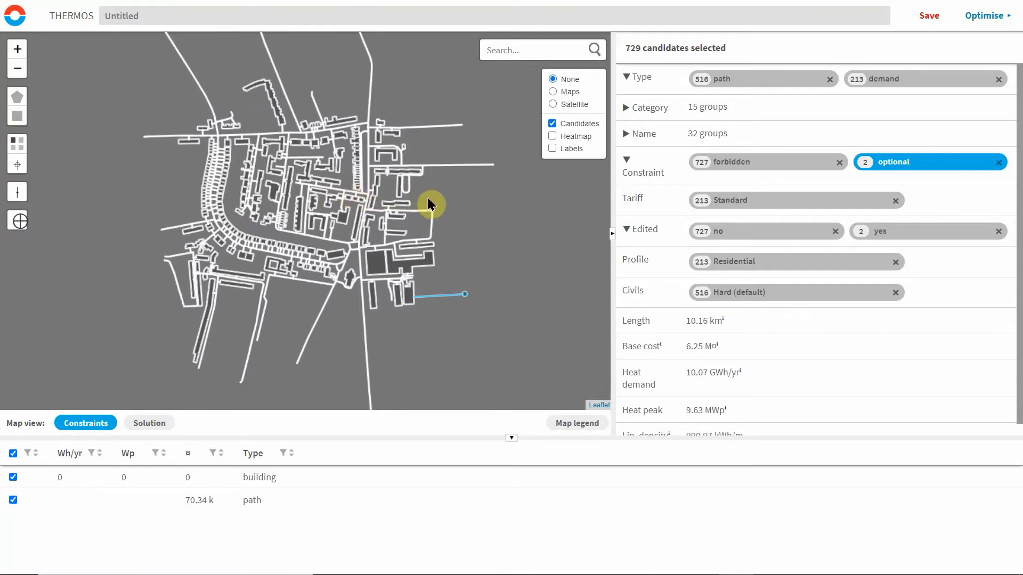
pyautogui.press('o')
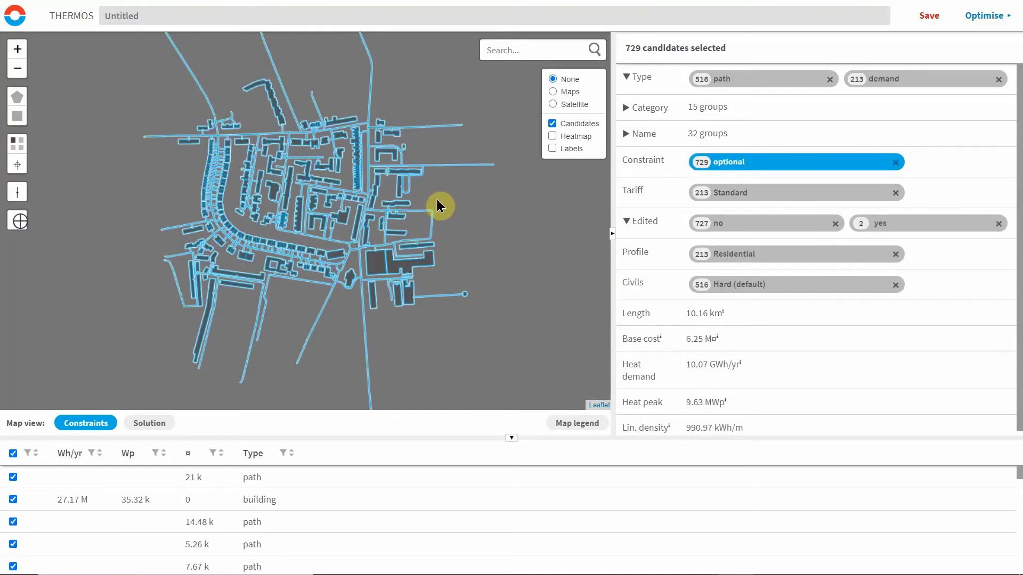
# Make the bent north-edge building required and the long south-west building forbidden
pyautogui.click(277, 112)
pyautogui.press('r')
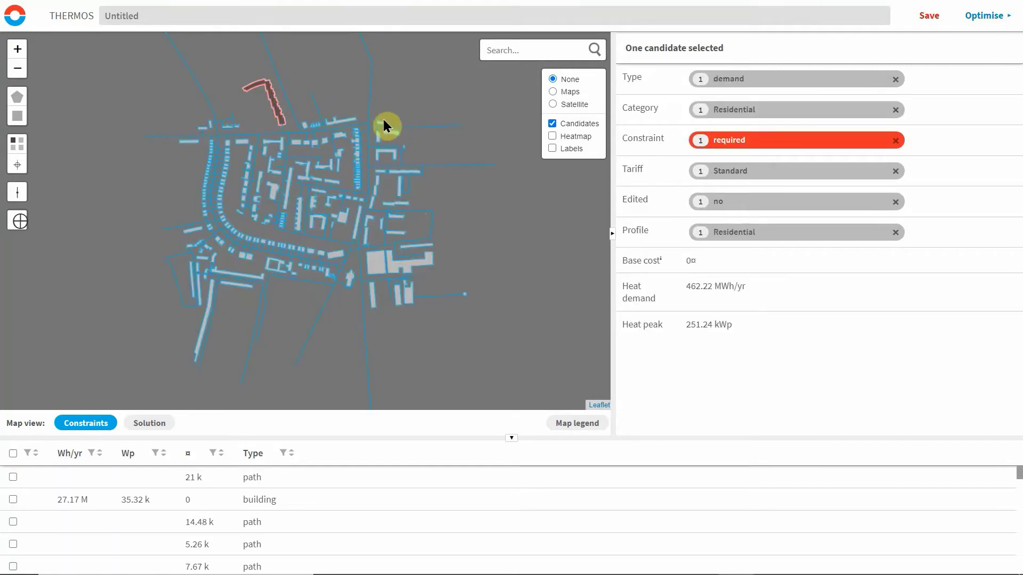
pyautogui.click(210, 309)
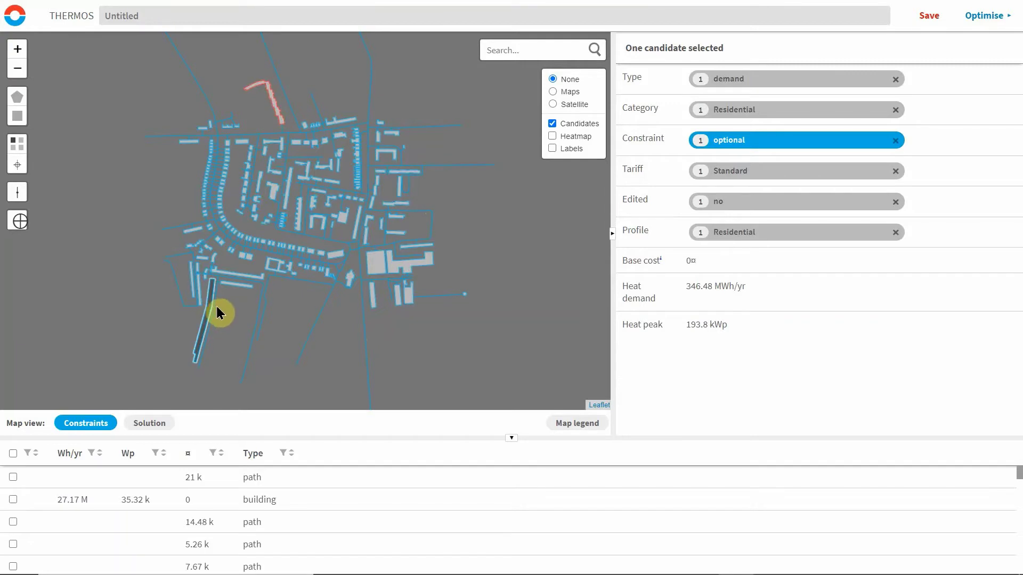
pyautogui.press('r')
pyautogui.press('f')
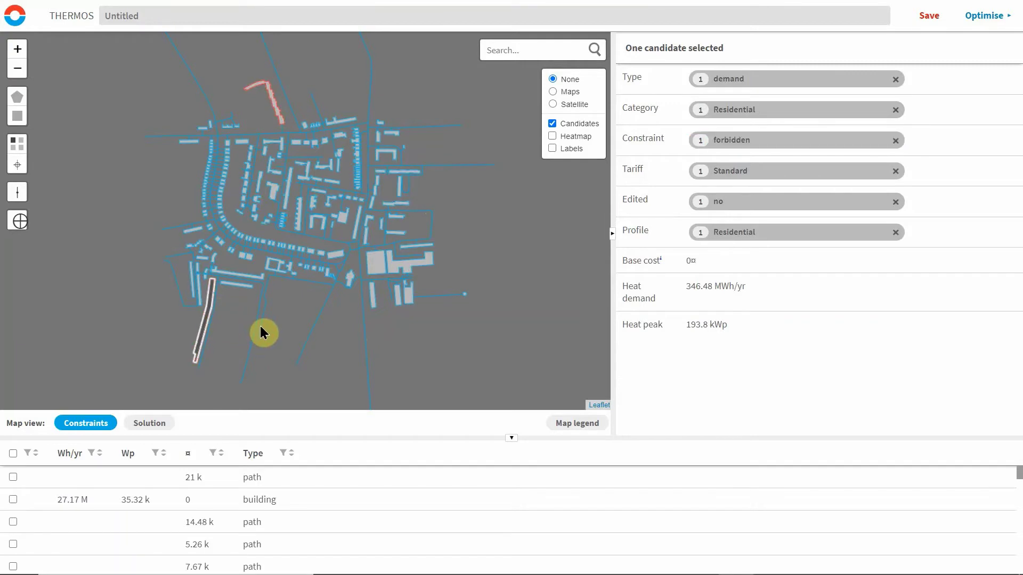
pyautogui.click(538, 311)
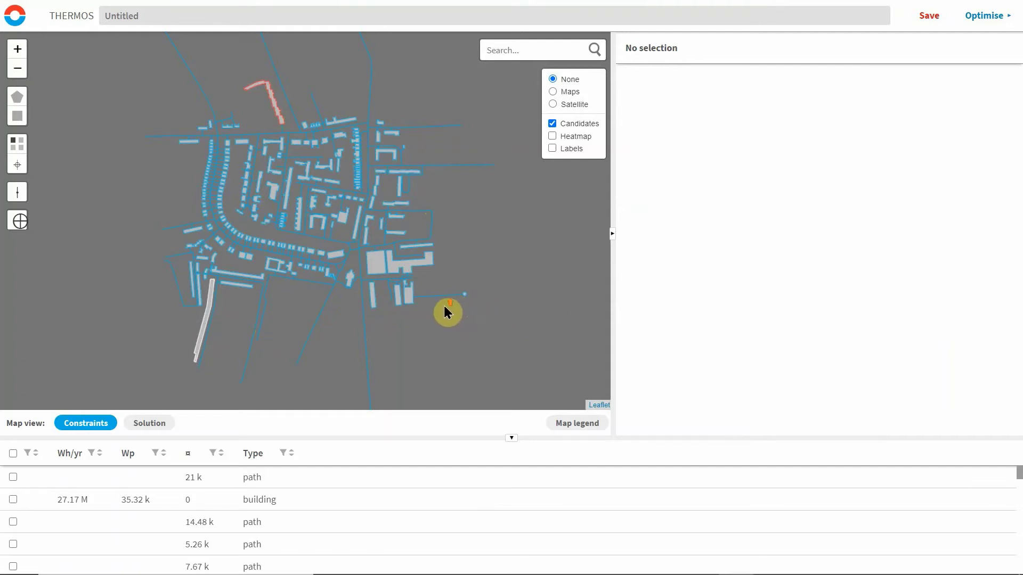
# Make the London Screen Academy building a supply point and close its cost and capacity settings
pyautogui.scroll(1, 444, 305)
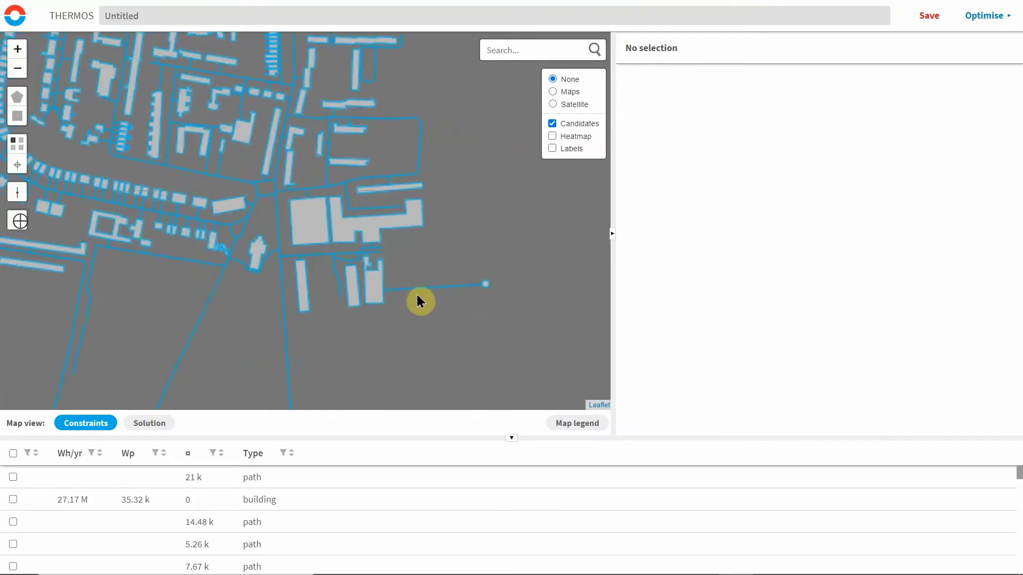
pyautogui.click(307, 223)
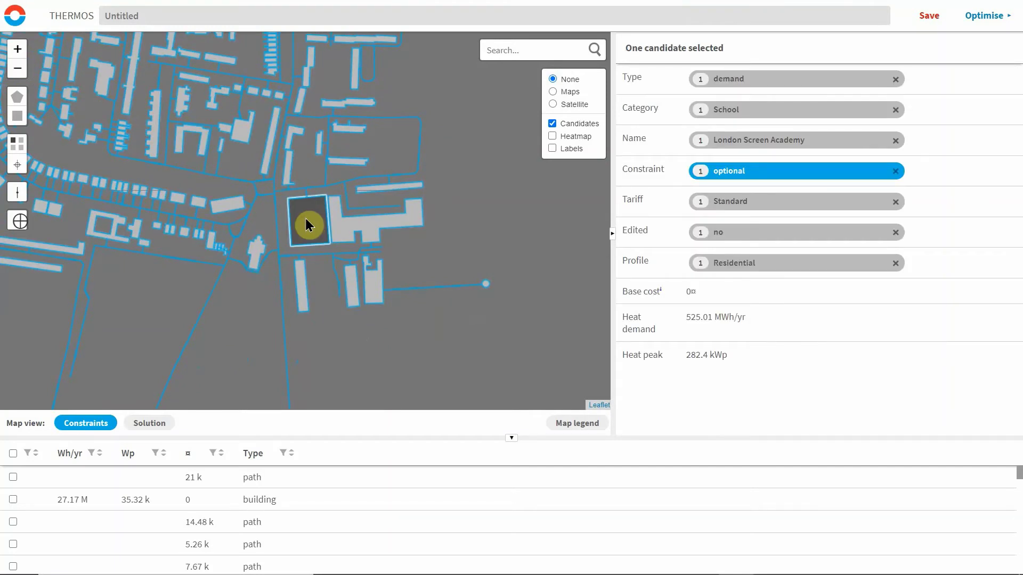
pyautogui.rightClick(306, 218)
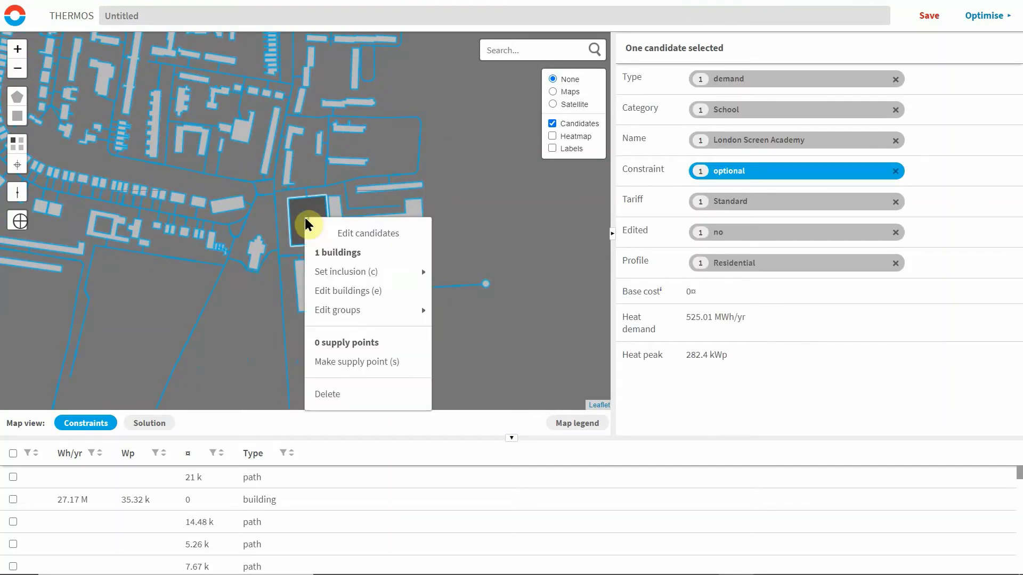
pyautogui.click(344, 364)
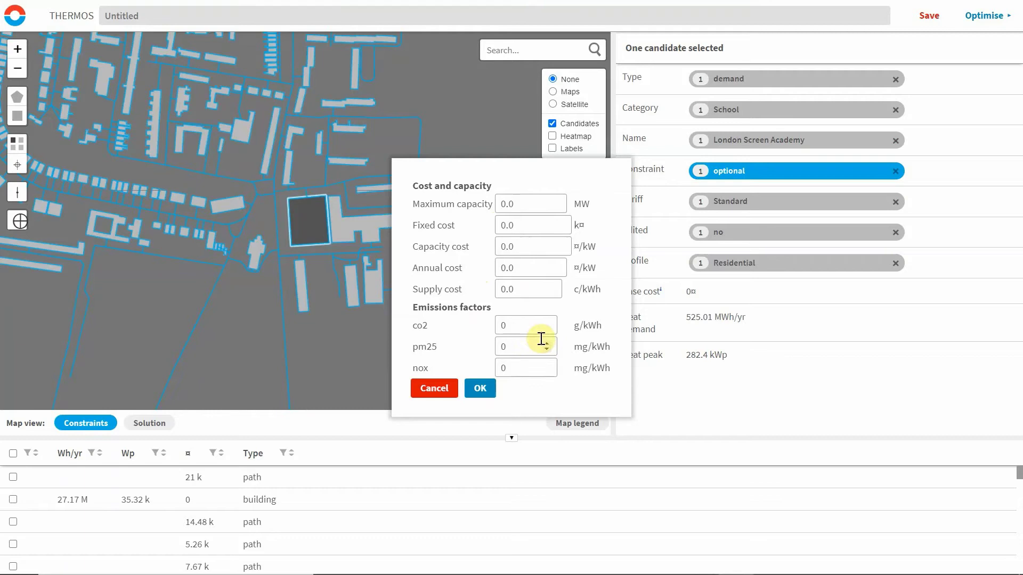
pyautogui.click(429, 388)
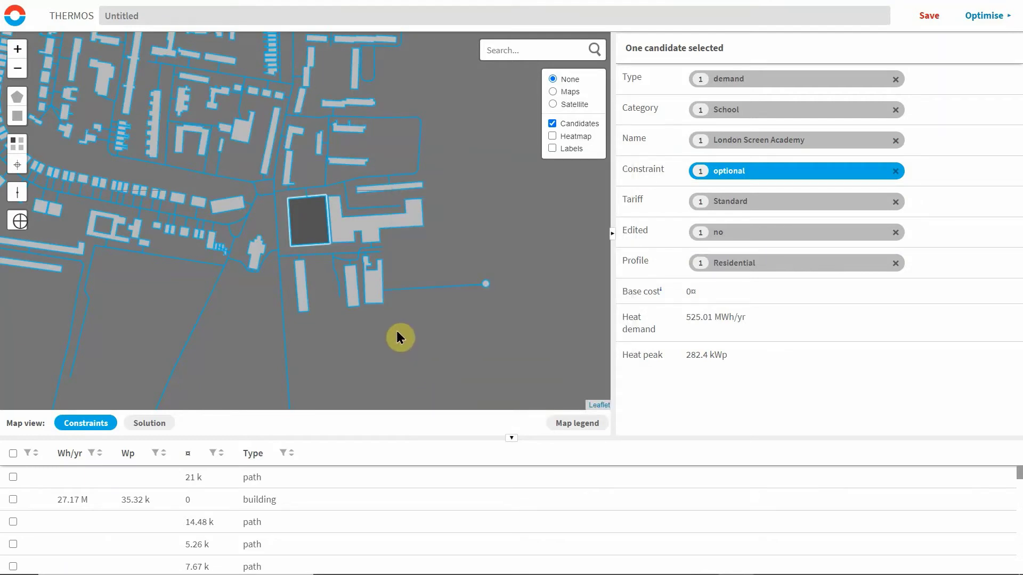
# On the Objective page, try whole-system NPV, then settle back on Maximize network NPV
pyautogui.click(17, 21)
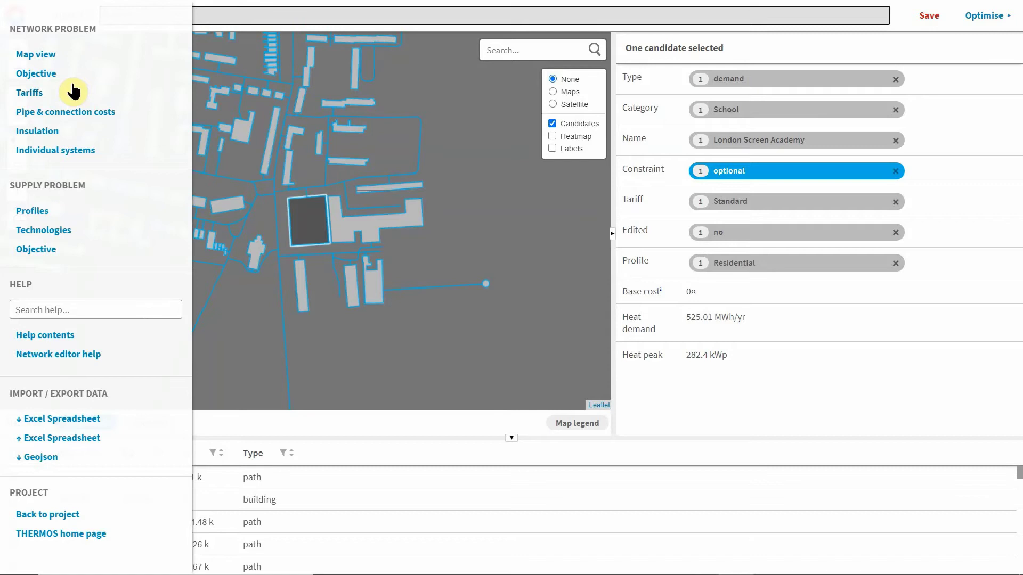
pyautogui.click(34, 75)
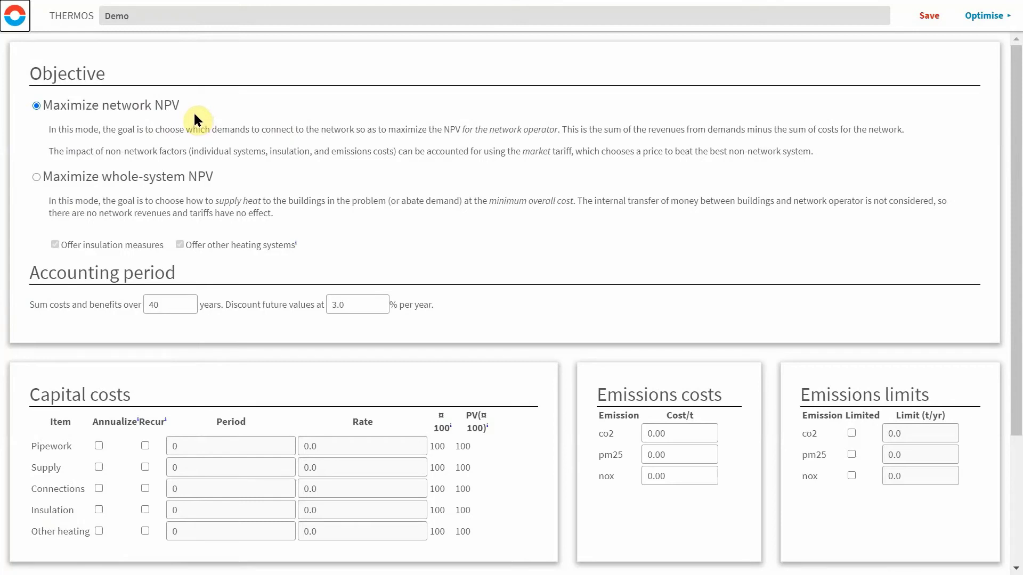
pyautogui.click(35, 177)
pyautogui.click(37, 106)
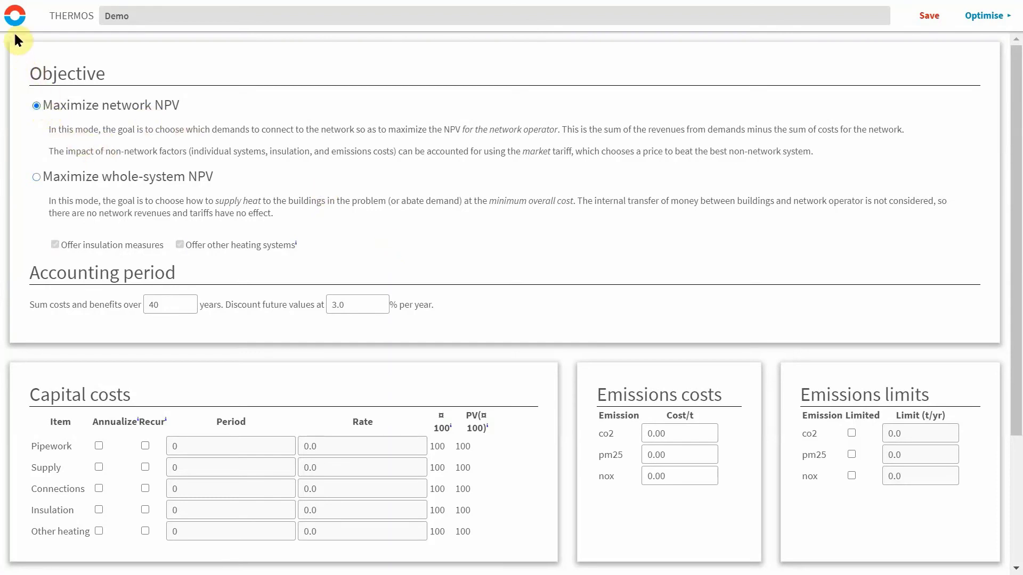
# Return to the map view and run the network-only optimisation to show the solution
pyautogui.click(15, 17)
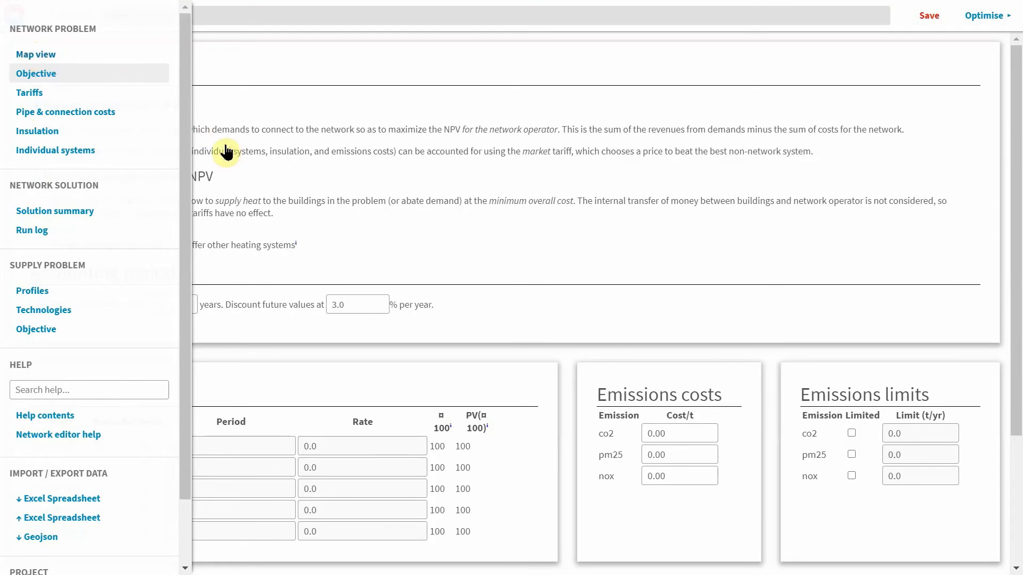
pyautogui.hotkey('alt', 'Left')
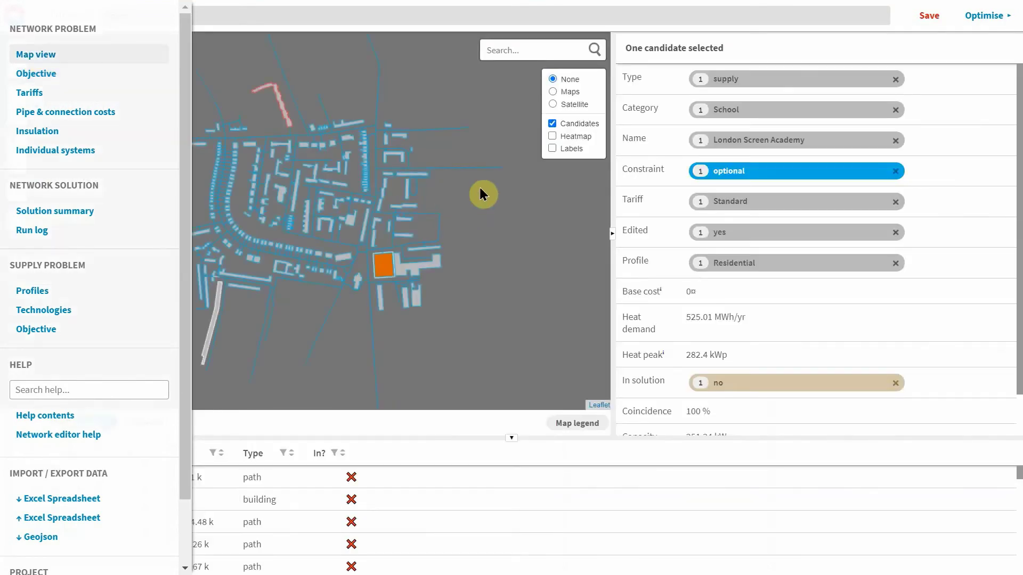
pyautogui.click(224, 225)
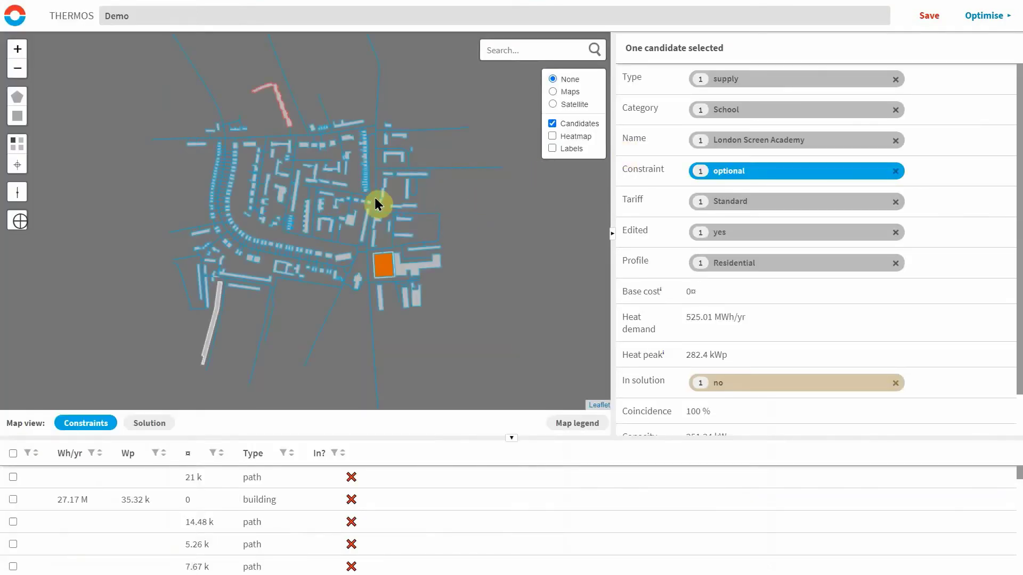
pyautogui.click(1007, 14)
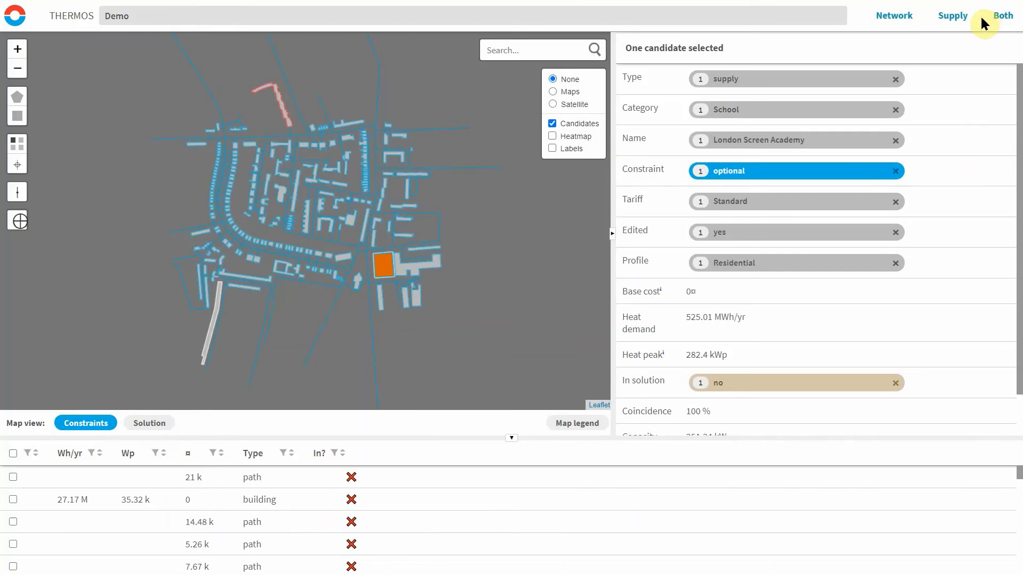
pyautogui.click(895, 16)
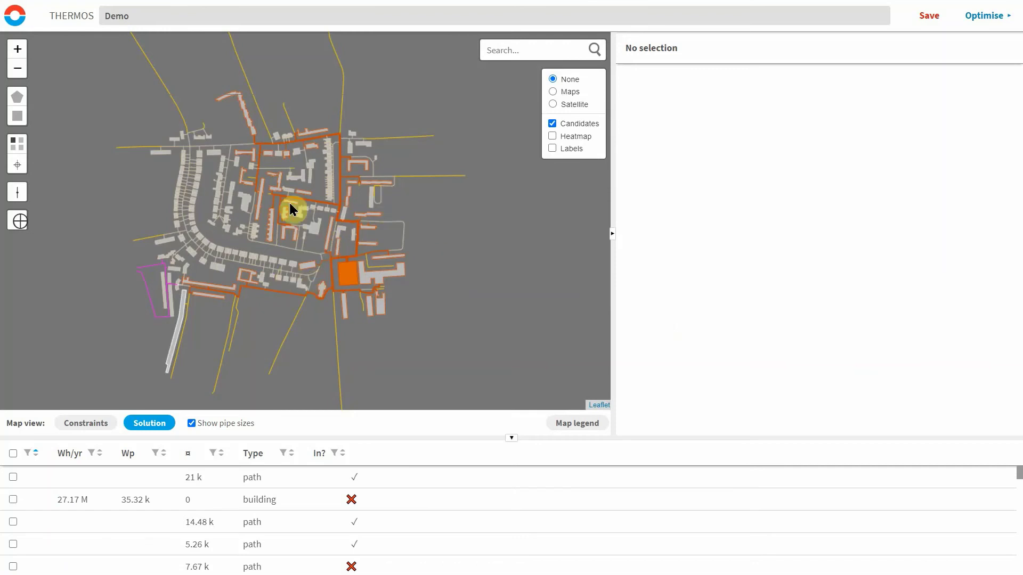
# Show the legend, filter to the 155 in-network candidates and select them all to review totals
pyautogui.click(562, 426)
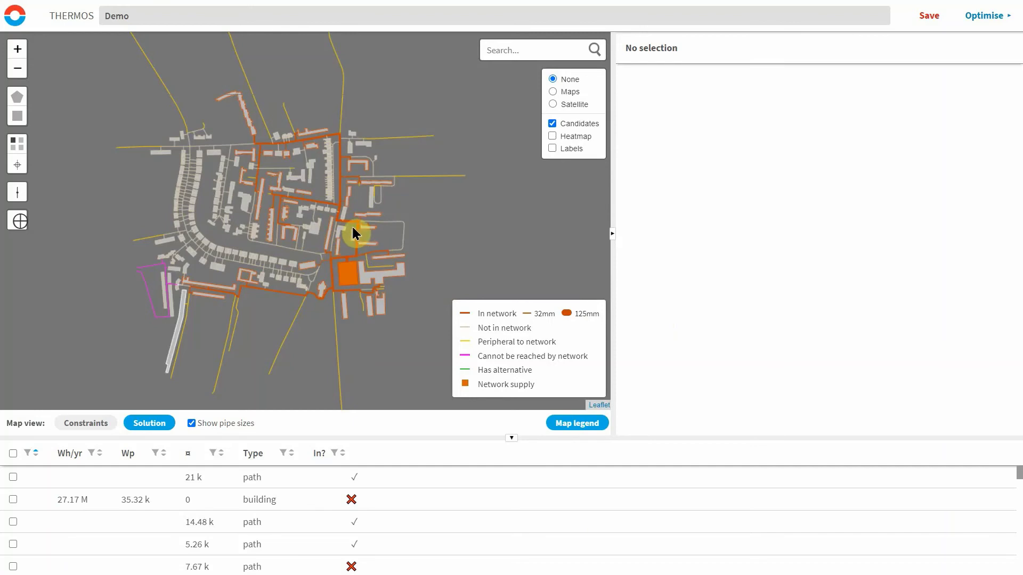
pyautogui.click(334, 453)
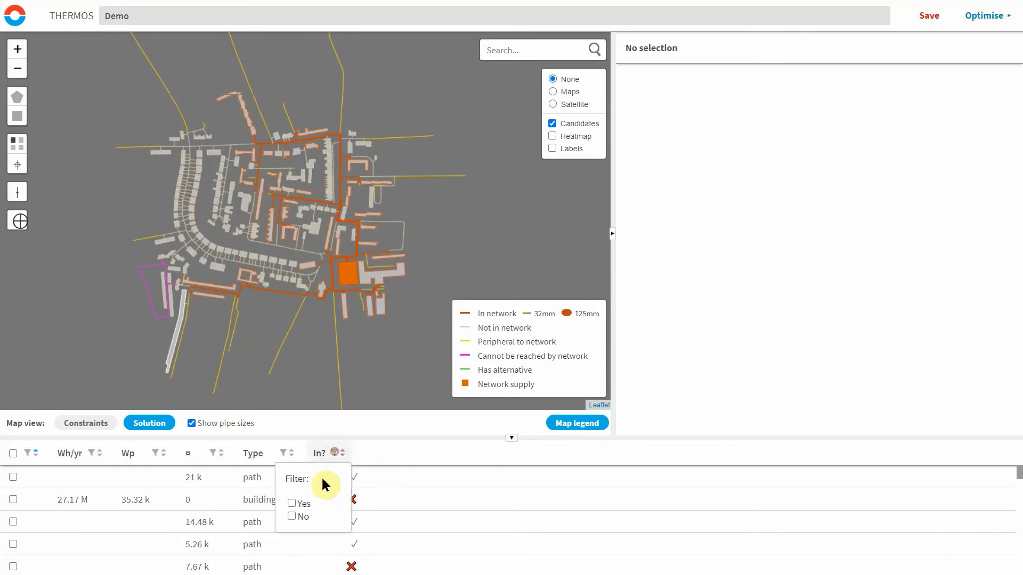
pyautogui.click(291, 503)
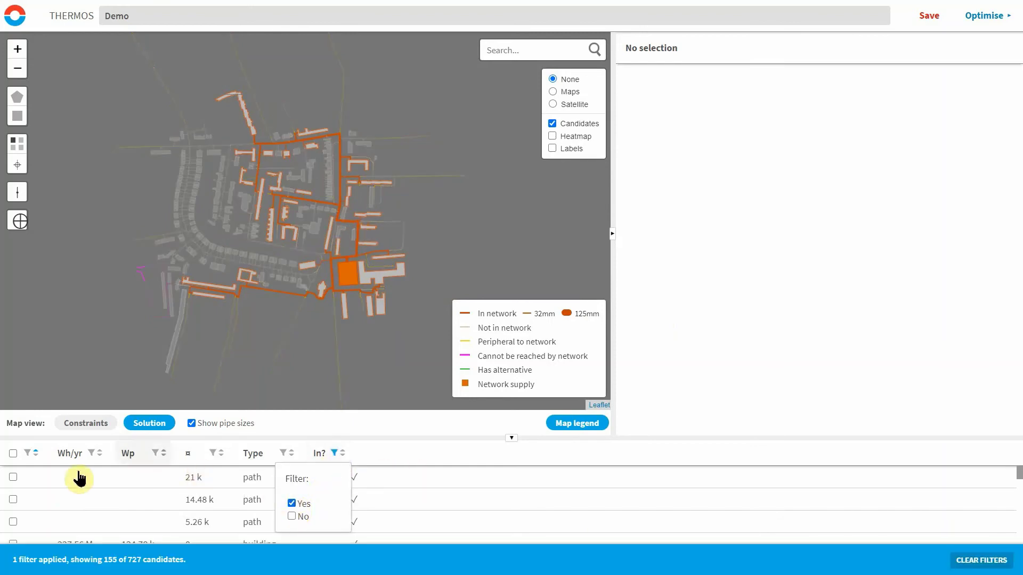
pyautogui.click(13, 454)
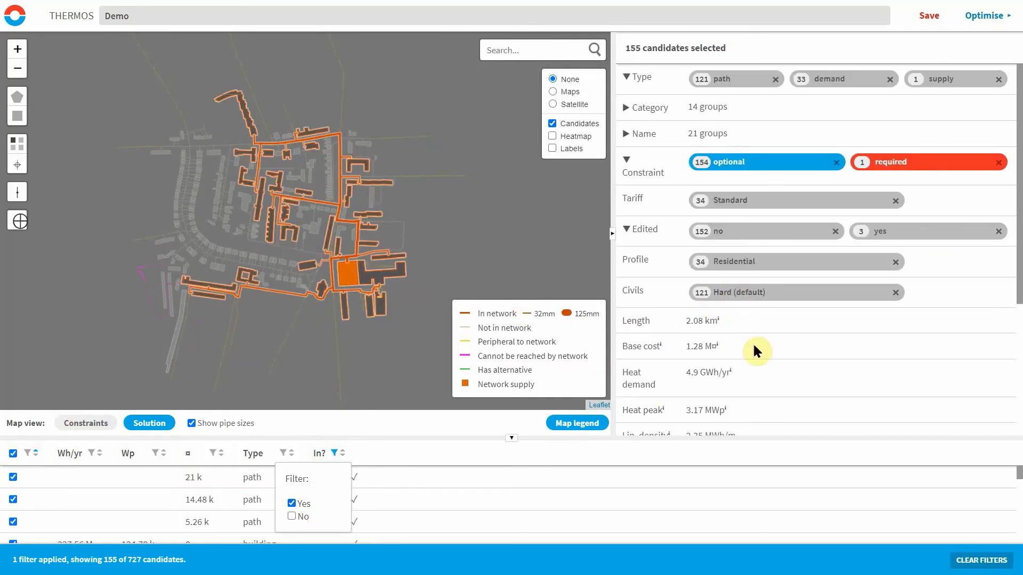
pyautogui.scroll(-4, 820, 295)
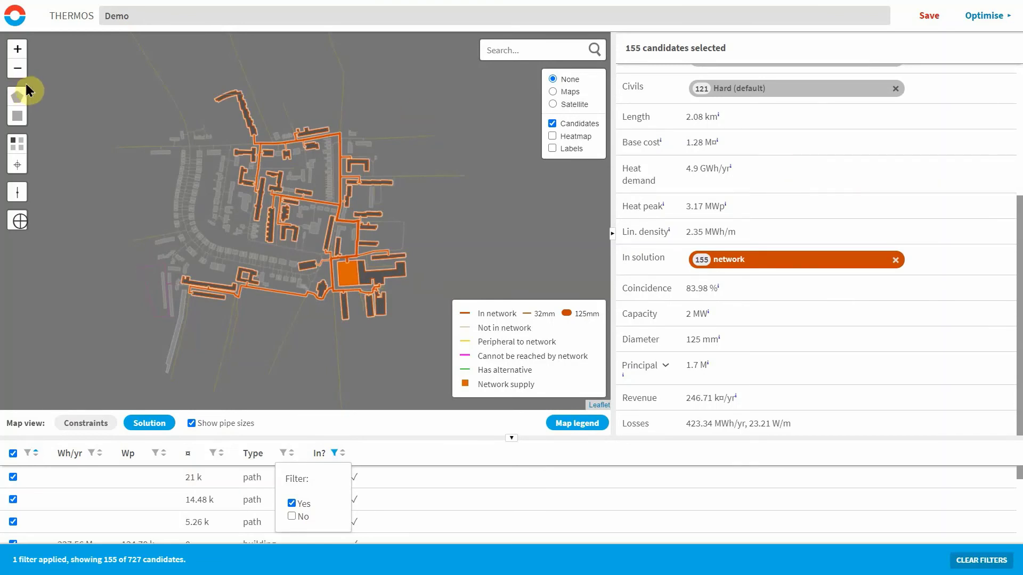
pyautogui.click(15, 15)
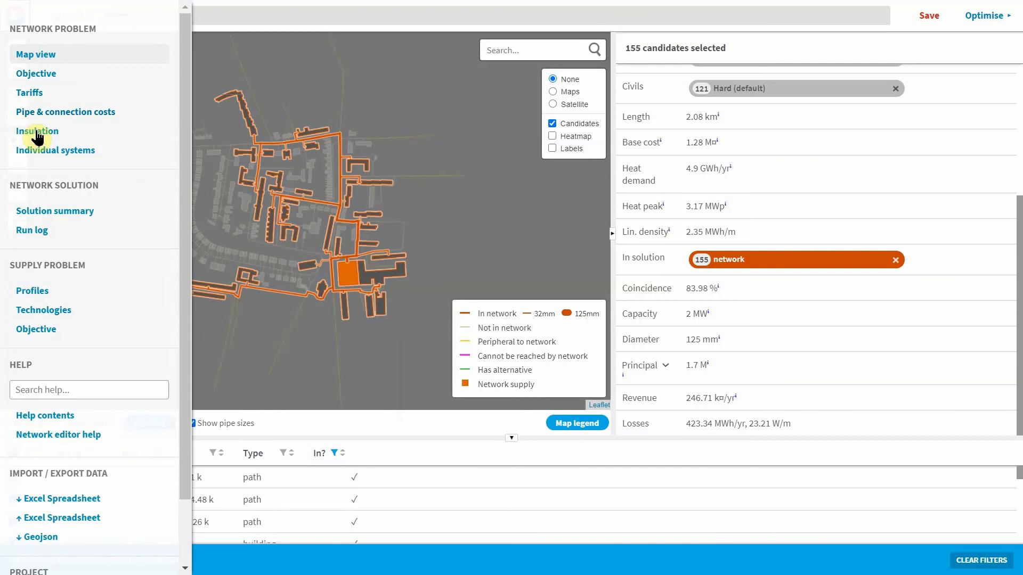
# Check the Solution Summary (1.7M pipework capital cost, 4.17M network NPV), then go back to Map view
pyautogui.click(52, 212)
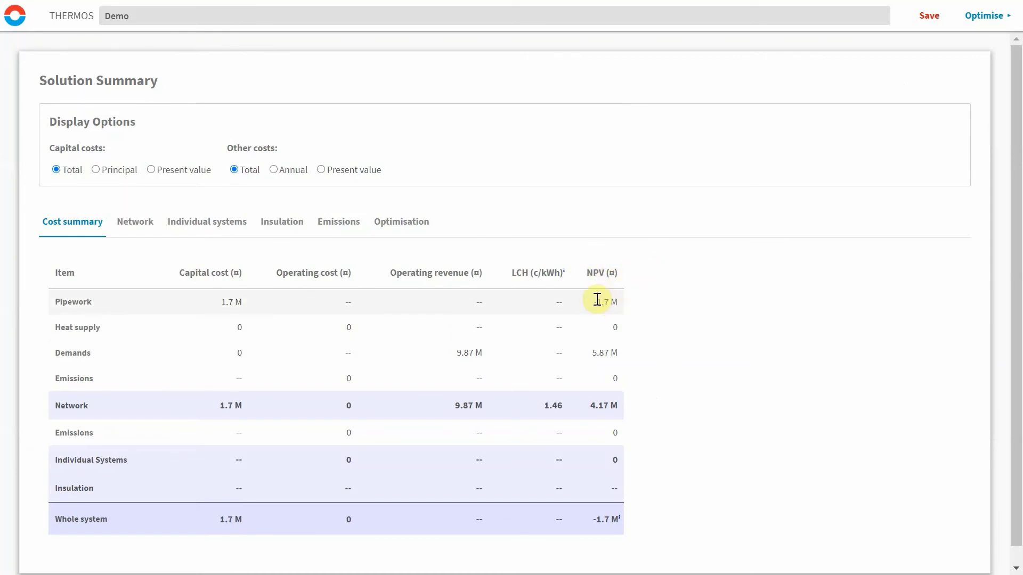
pyautogui.click(15, 21)
pyautogui.click(34, 55)
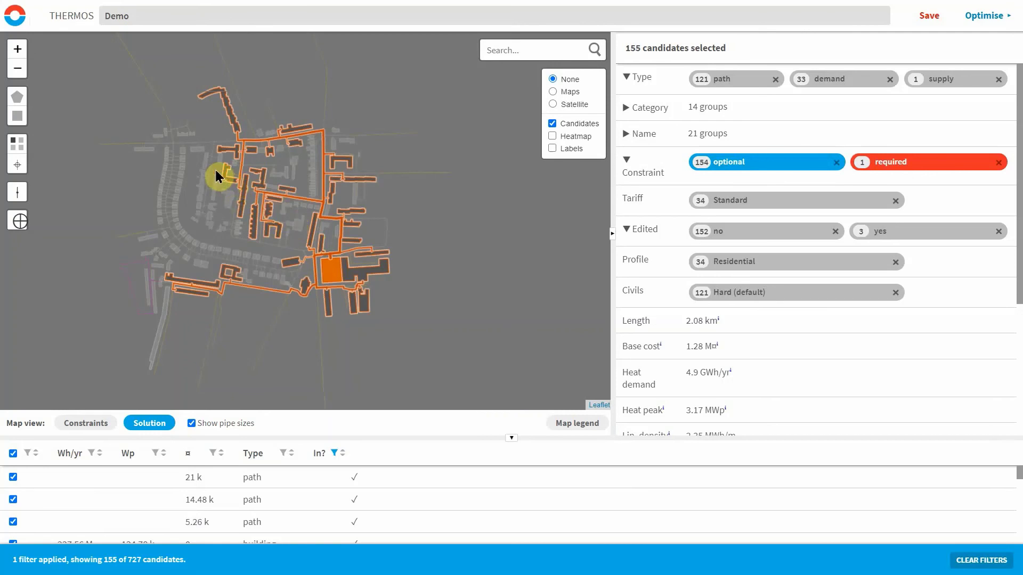
# Deselect the network and show satellite imagery, then open the website's THERMOS Tool Access page
pyautogui.click(15, 15)
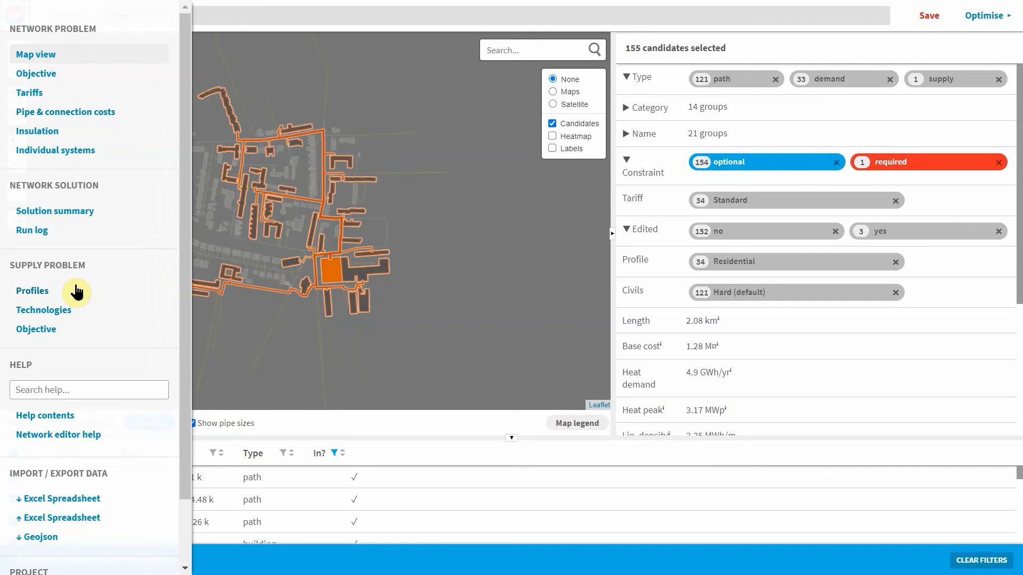
pyautogui.press('Escape')
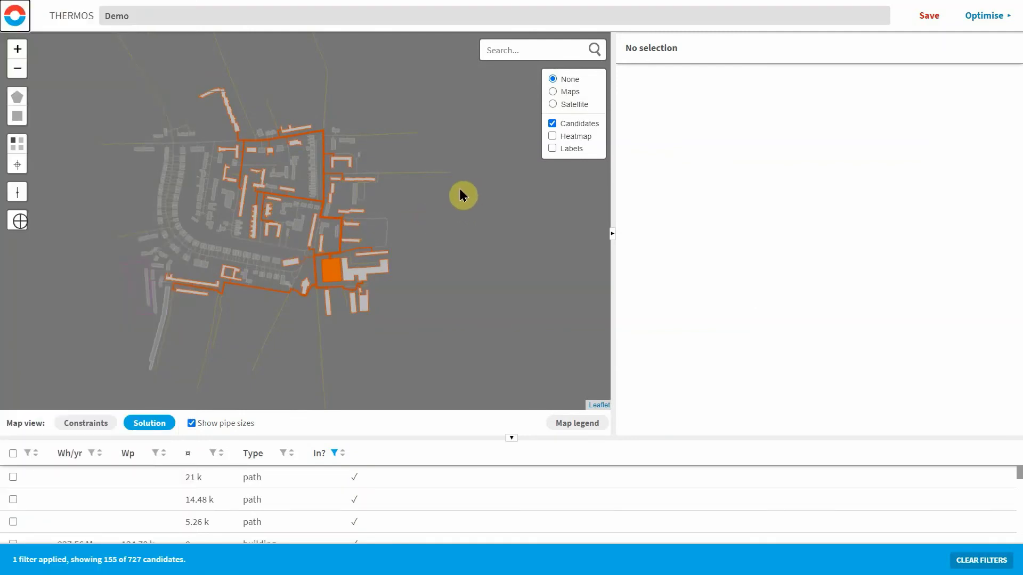
pyautogui.click(554, 103)
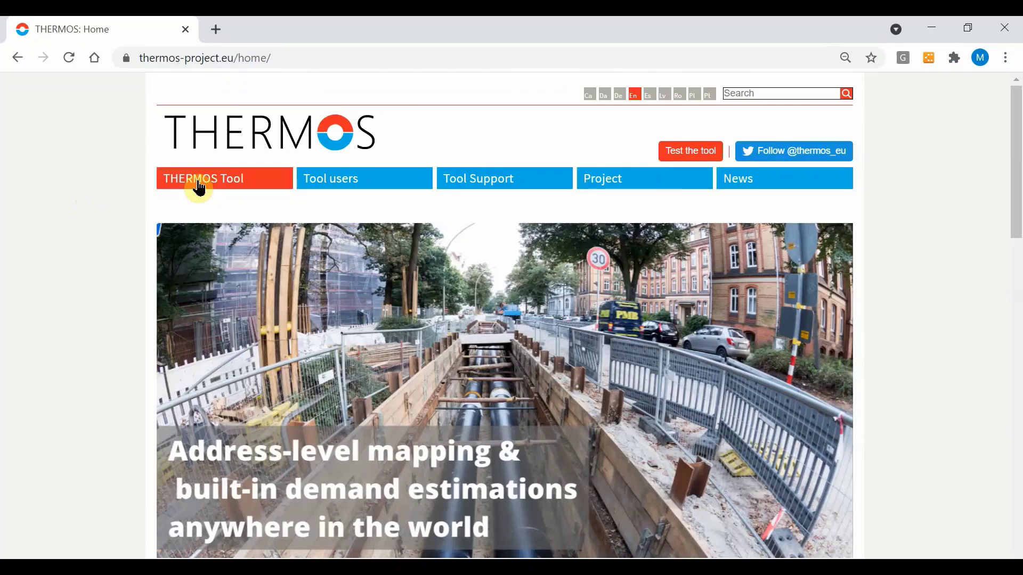
pyautogui.click(201, 184)
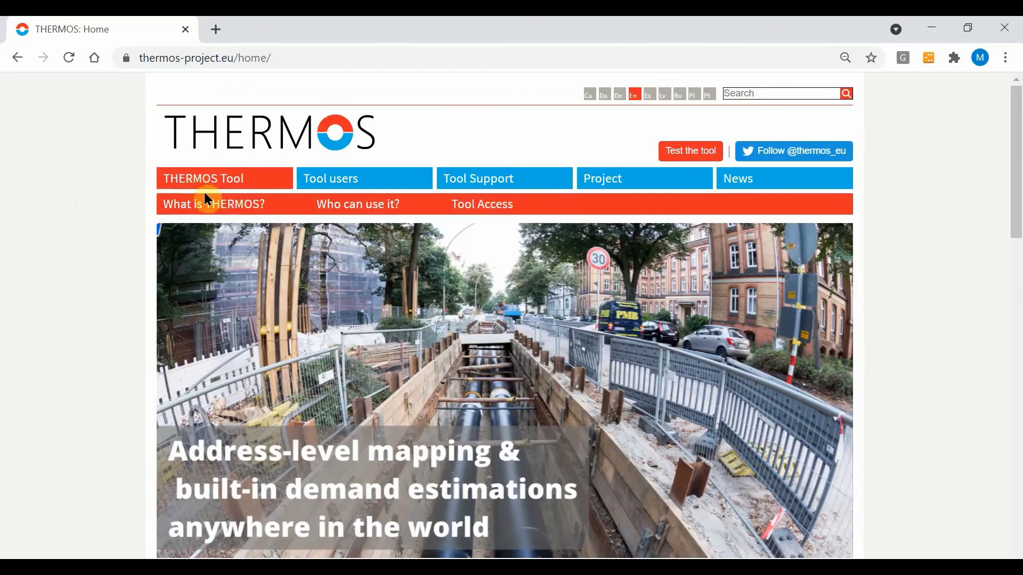
pyautogui.click(480, 207)
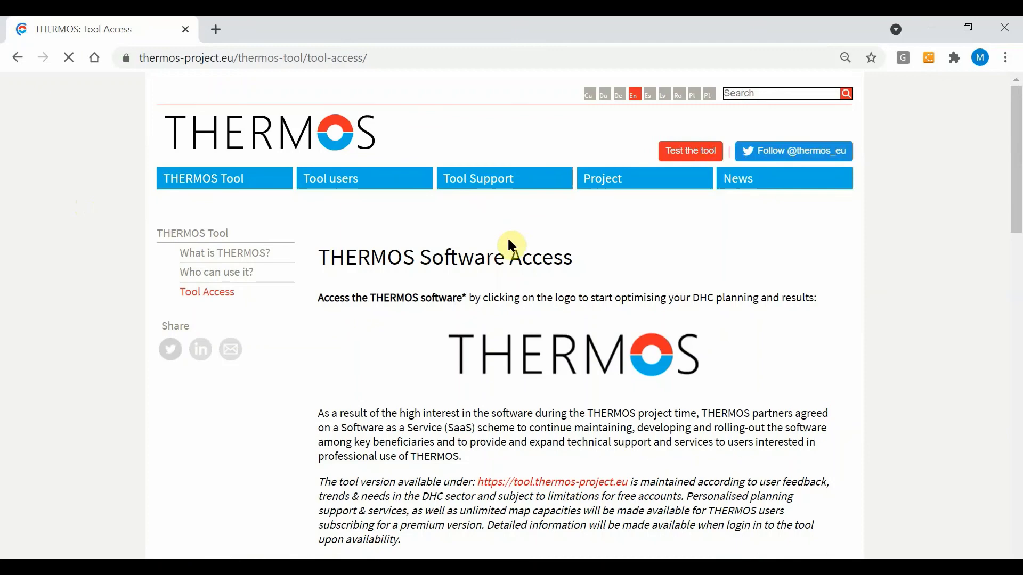